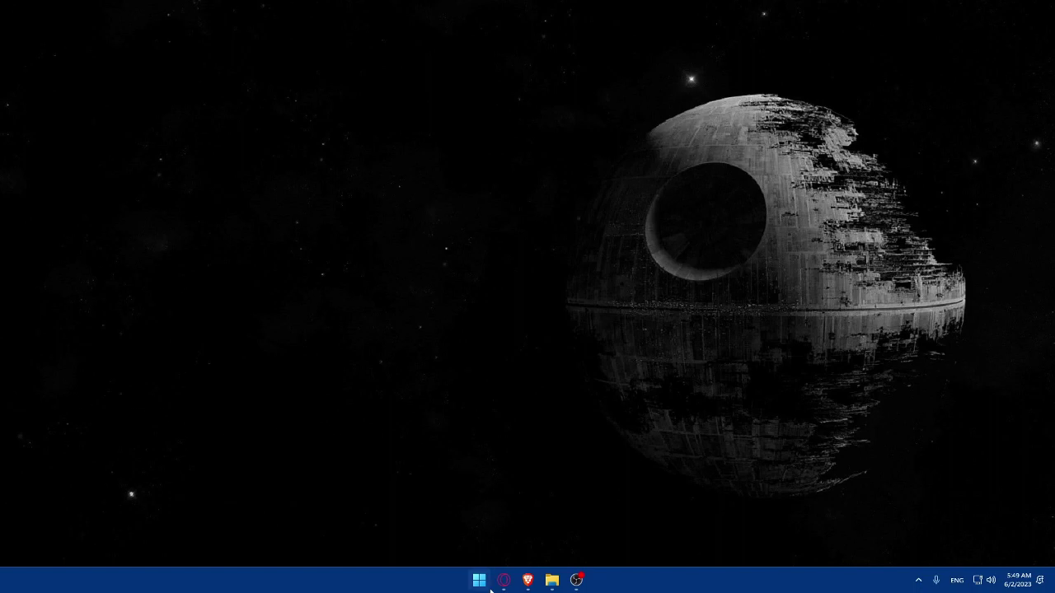
Switch to the Brave browser, add a spare blank tab, and load payoneer.com in the first one
{"action": "left_click", "coordinate": [528, 581]}
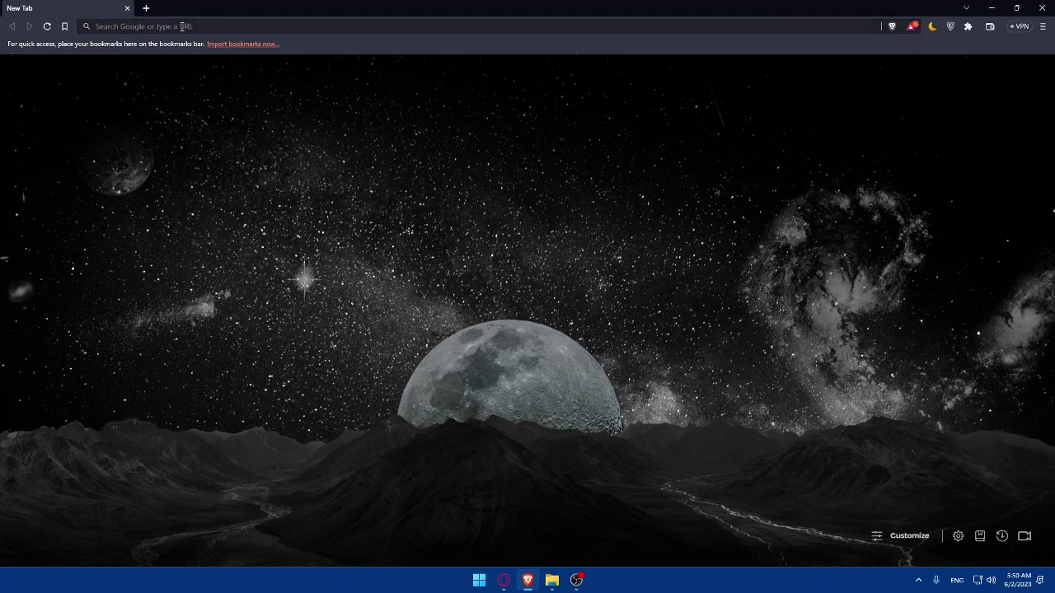
{"action": "left_click", "coordinate": [146, 8]}
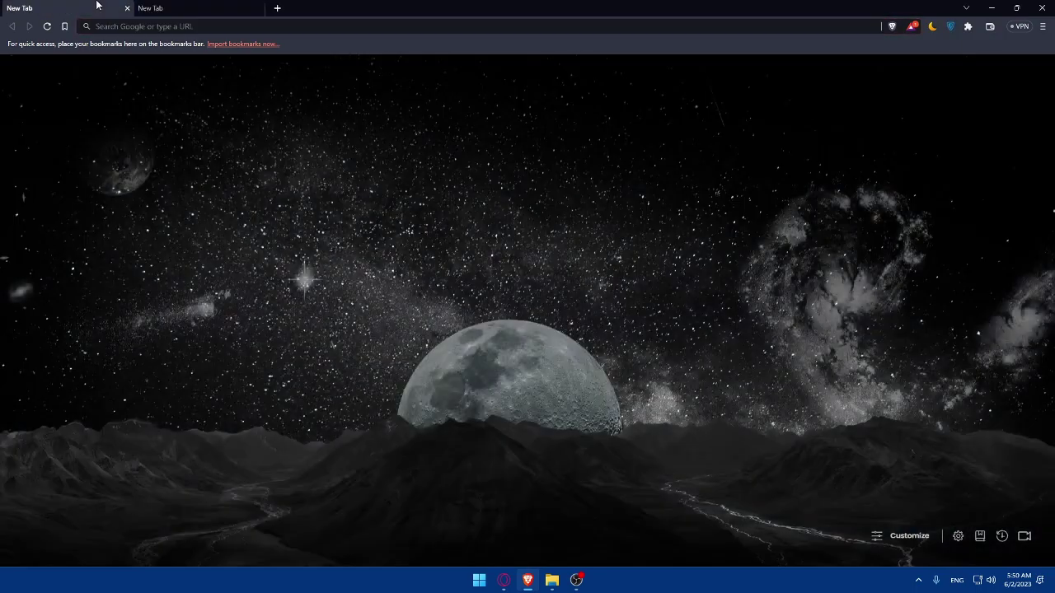
{"action": "left_click", "coordinate": [158, 24]}
{"action": "type", "text": "payoneer"}
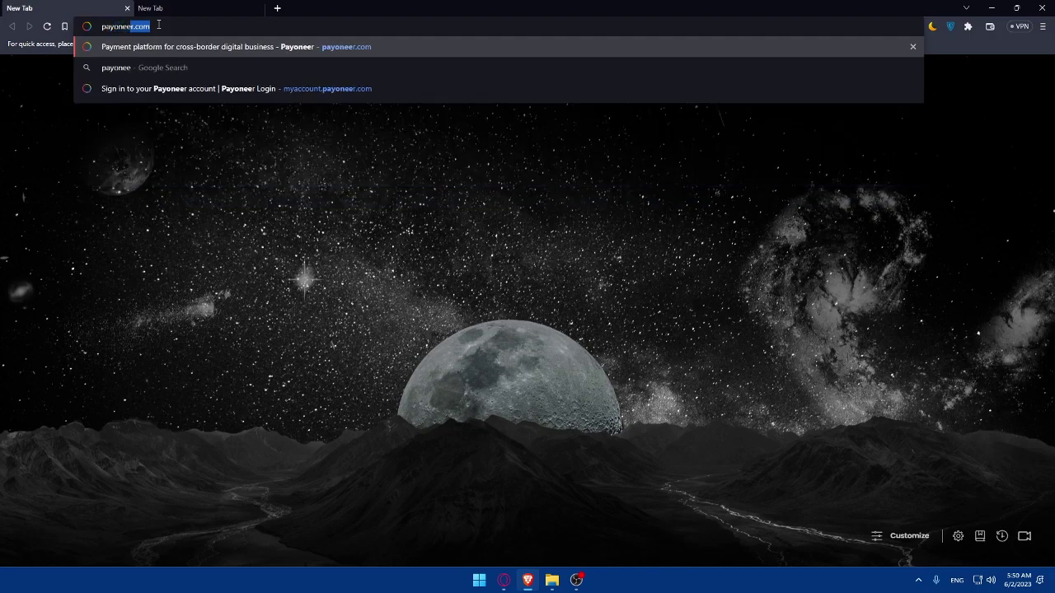
{"action": "type", "text": ".com"}
{"action": "key", "text": "Return"}
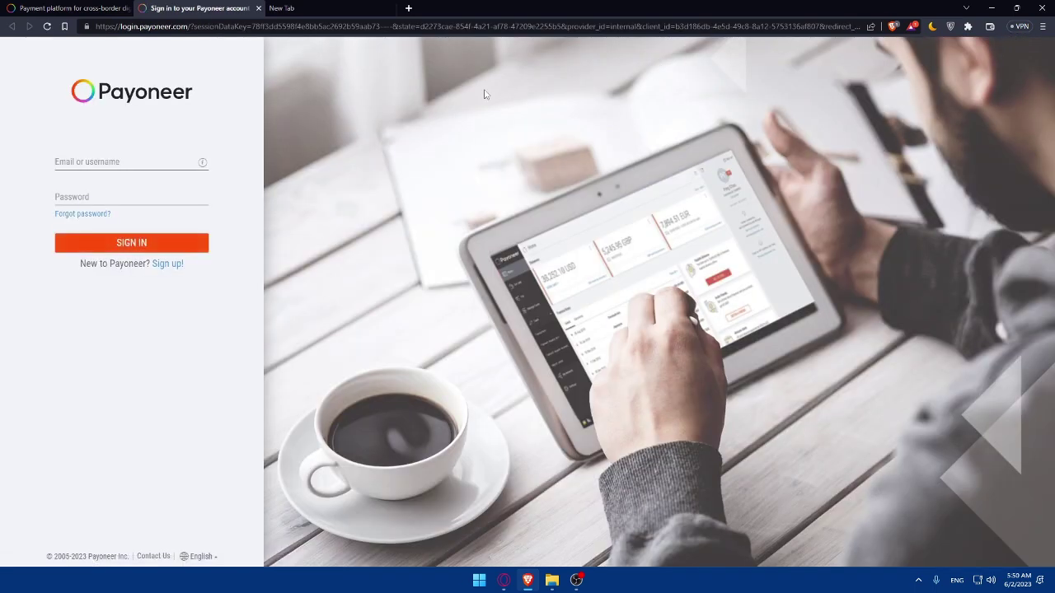
Sign in to Payoneer with the saved account e-mail and password, and close the Payoneer marketing homepage
{"action": "left_click", "coordinate": [136, 164]}
{"action": "left_click", "coordinate": [136, 176]}
{"action": "left_click", "coordinate": [123, 241]}
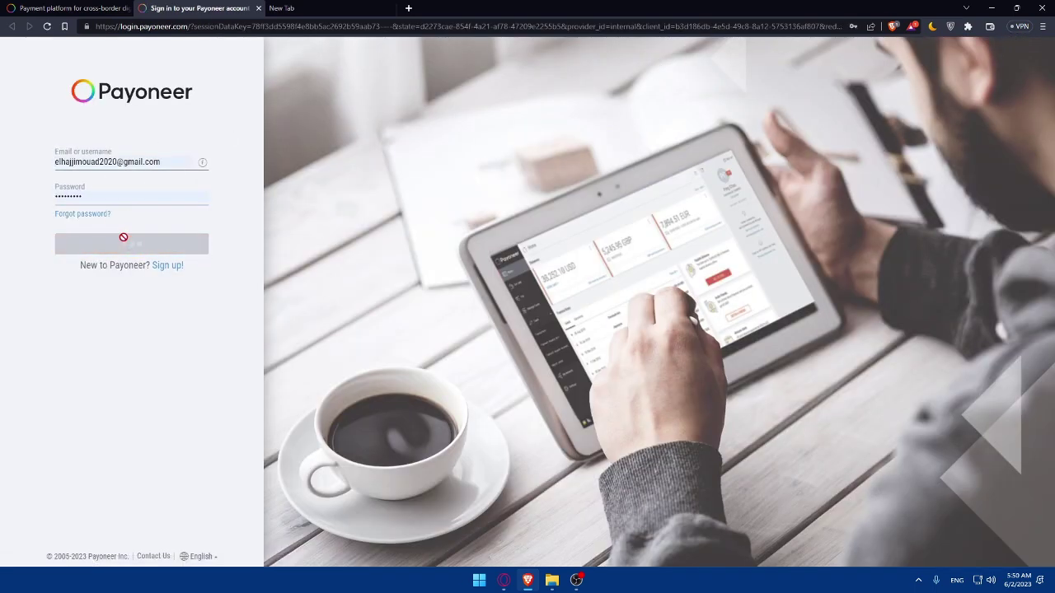
{"action": "left_click", "coordinate": [115, 10]}
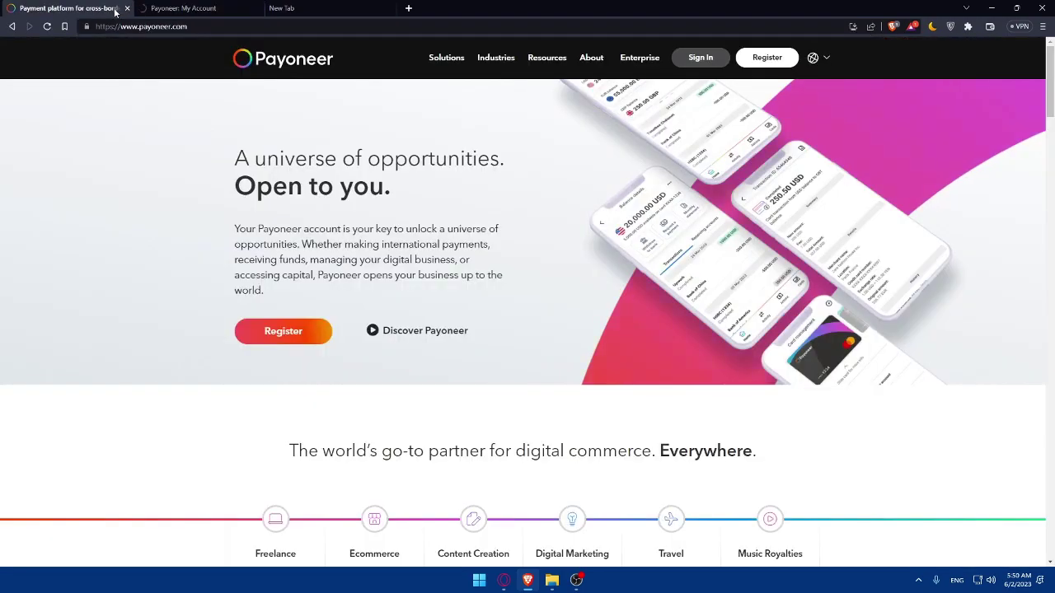
{"action": "left_click", "coordinate": [128, 9]}
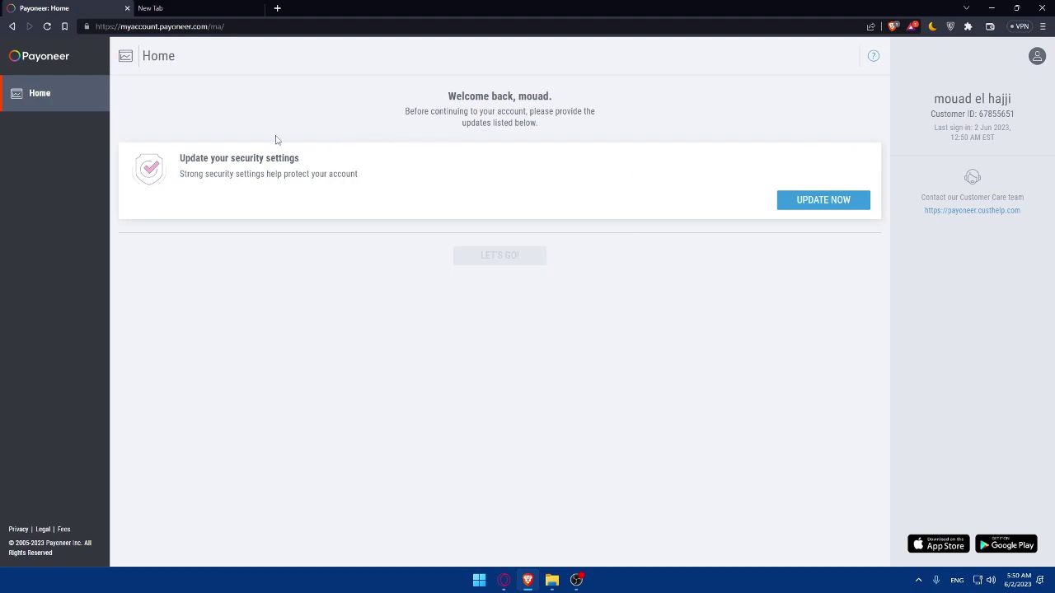
Load shopify.com in the spare blank tab
{"action": "left_click", "coordinate": [184, 8]}
{"action": "left_click", "coordinate": [175, 26]}
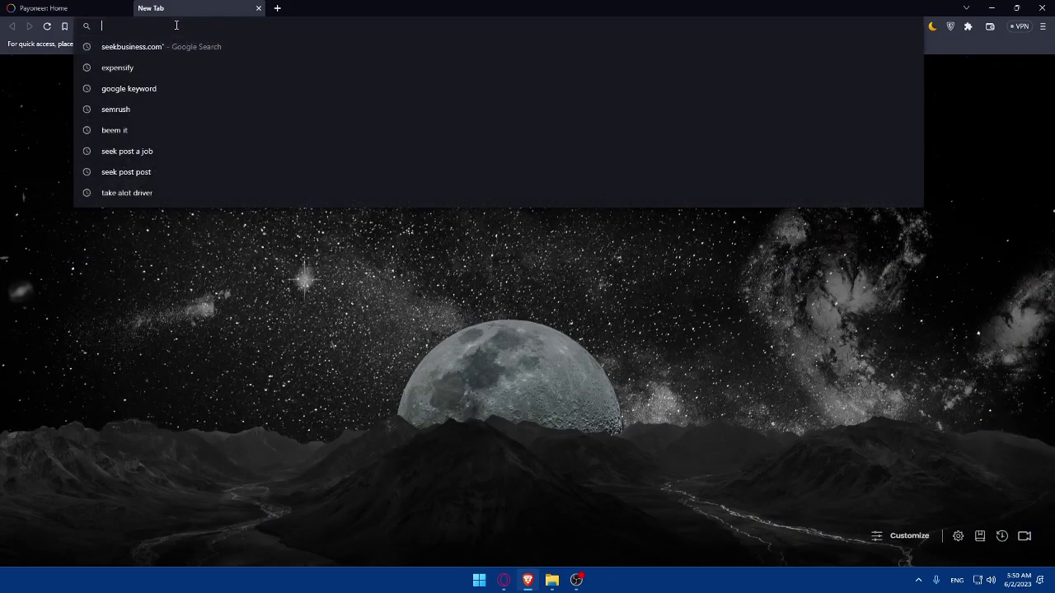
{"action": "type", "text": "shopify.com"}
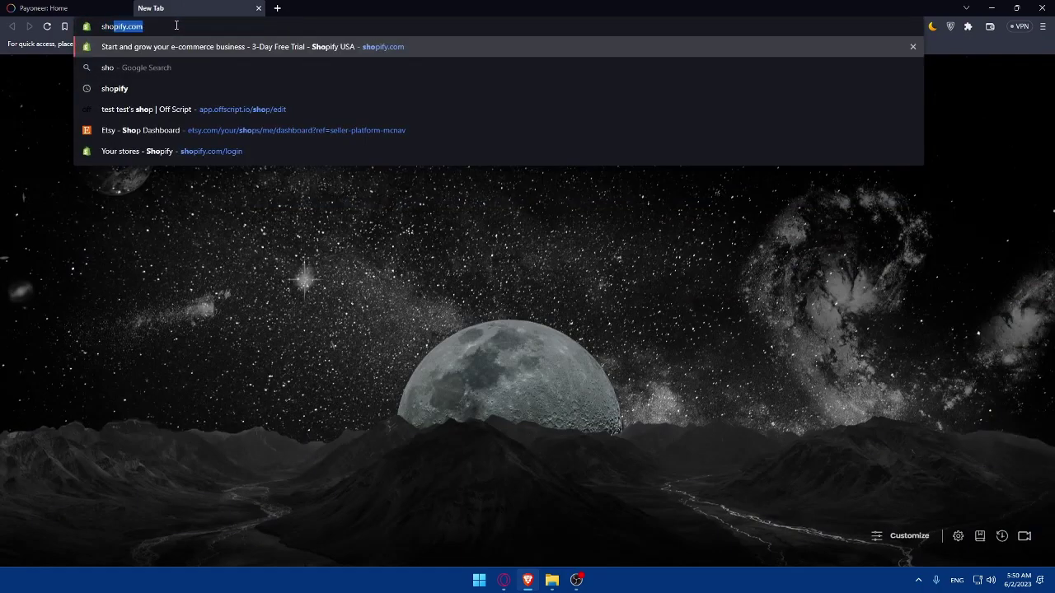
{"action": "key", "text": "Return"}
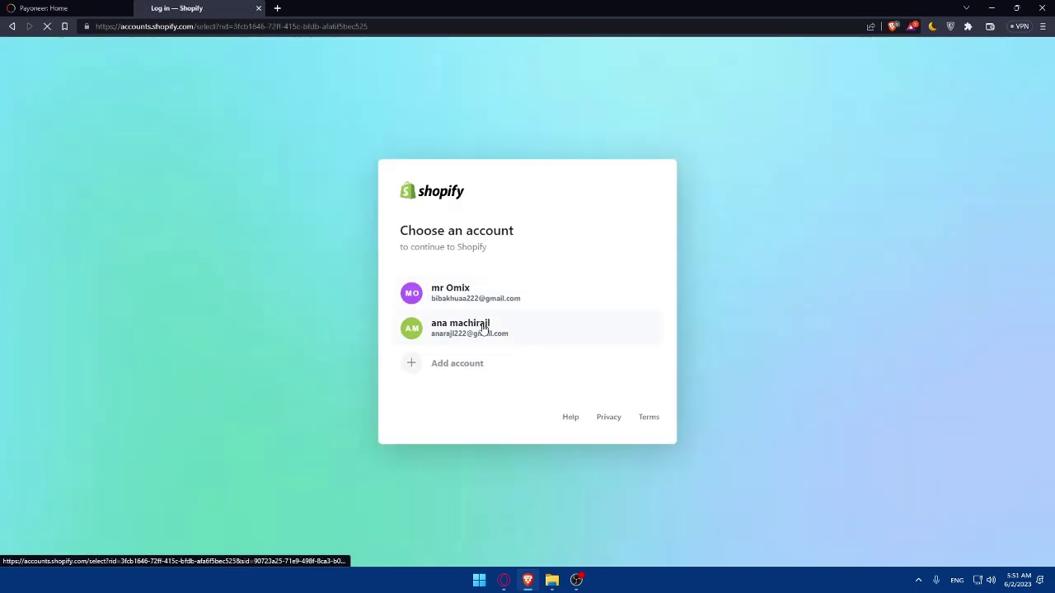
Log in to Shopify with the second saved account and create another store, skipping all setup questions and reselecting the same account
{"action": "left_click", "coordinate": [485, 328]}
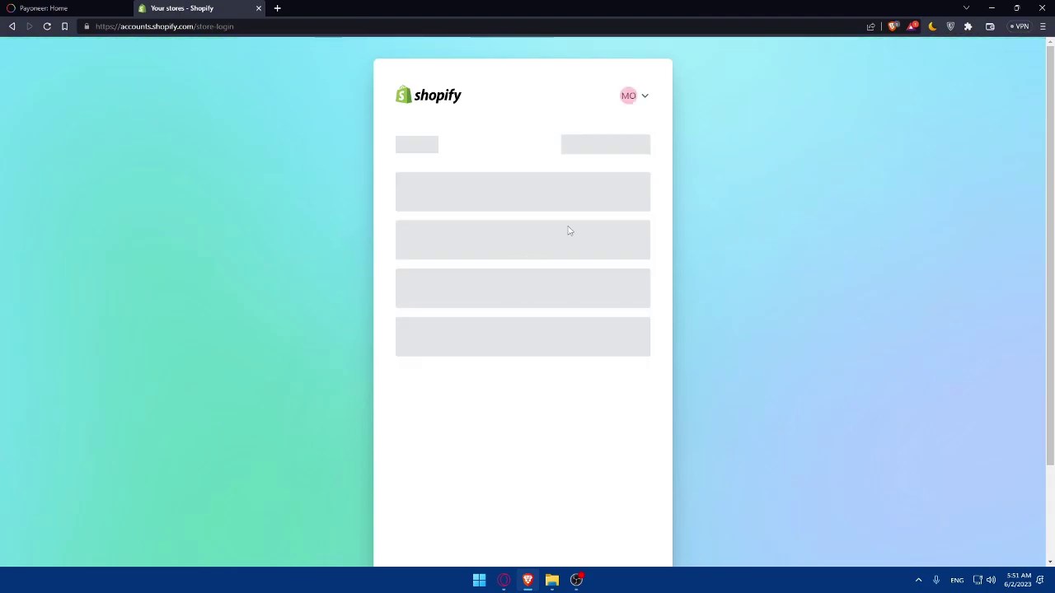
{"action": "left_click", "coordinate": [595, 149]}
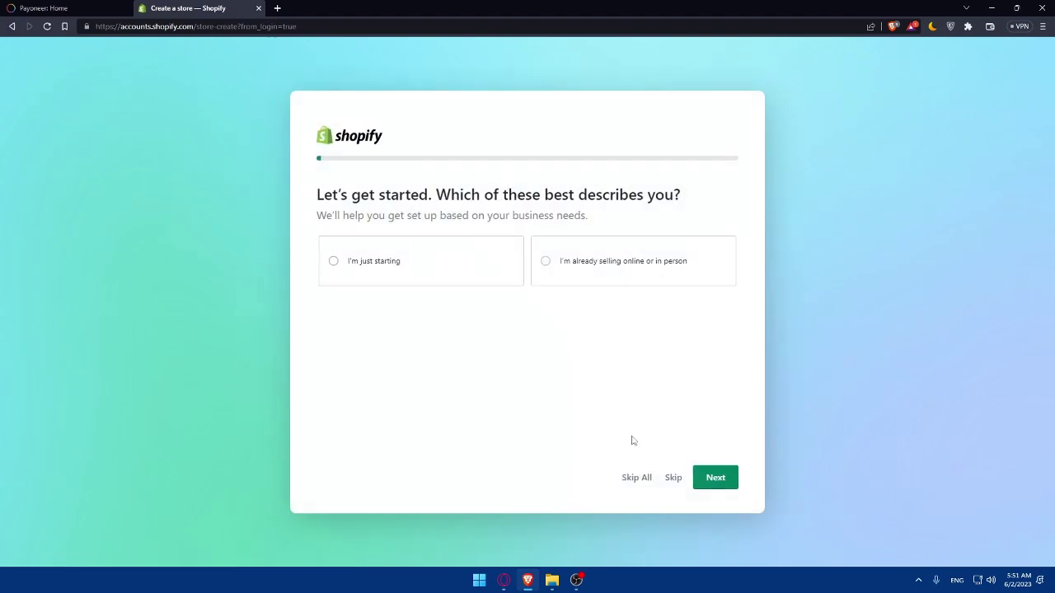
{"action": "left_click", "coordinate": [646, 477]}
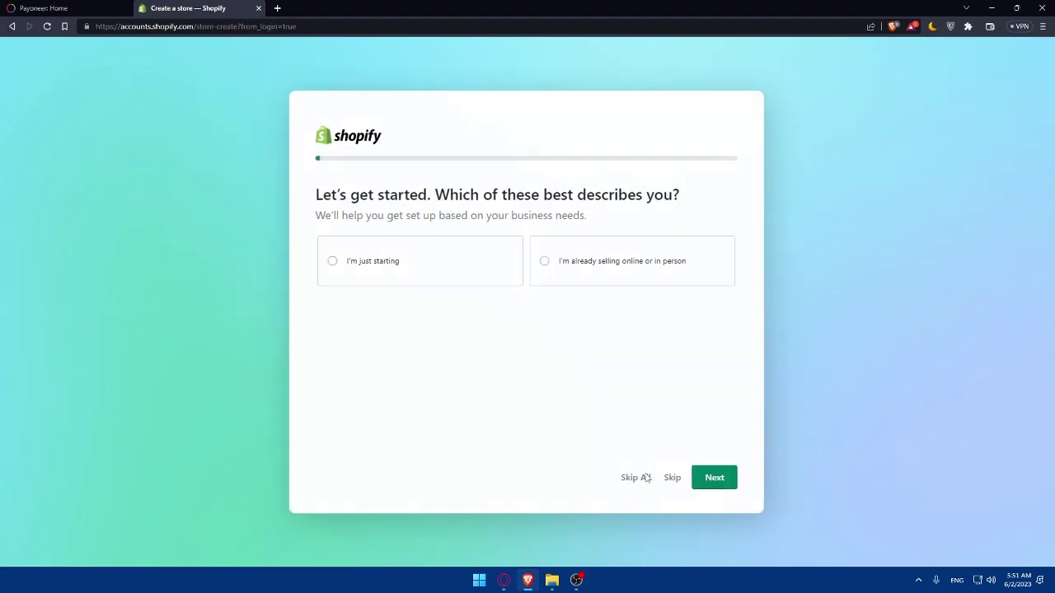
{"action": "left_click", "coordinate": [620, 391]}
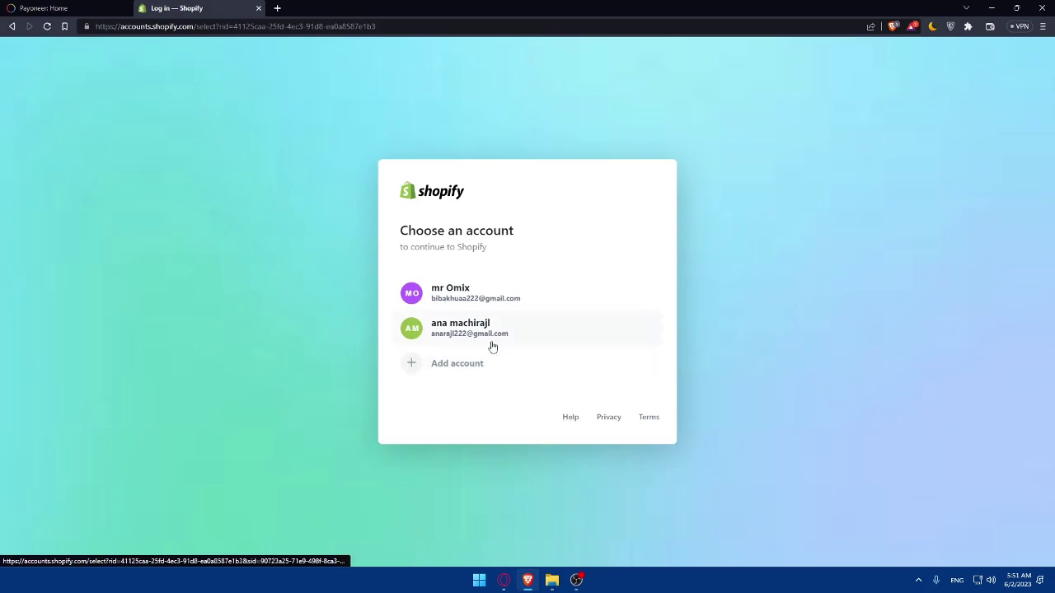
{"action": "left_click", "coordinate": [491, 341]}
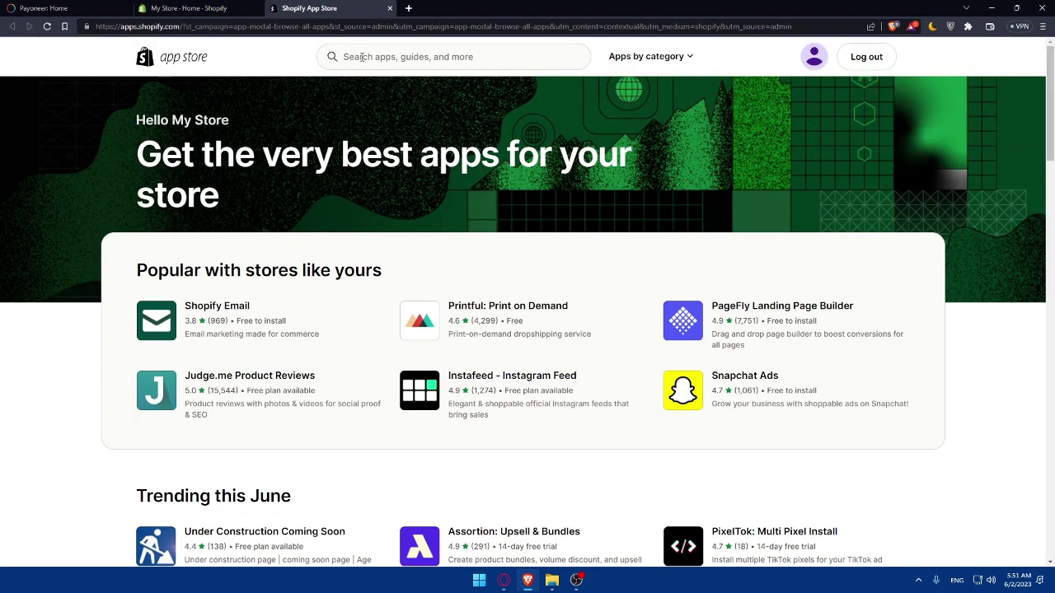
Search the Shopify App Store for "payoneer", look over the results, and close the App Store
{"action": "left_click", "coordinate": [419, 56]}
{"action": "type", "text": "payon"}
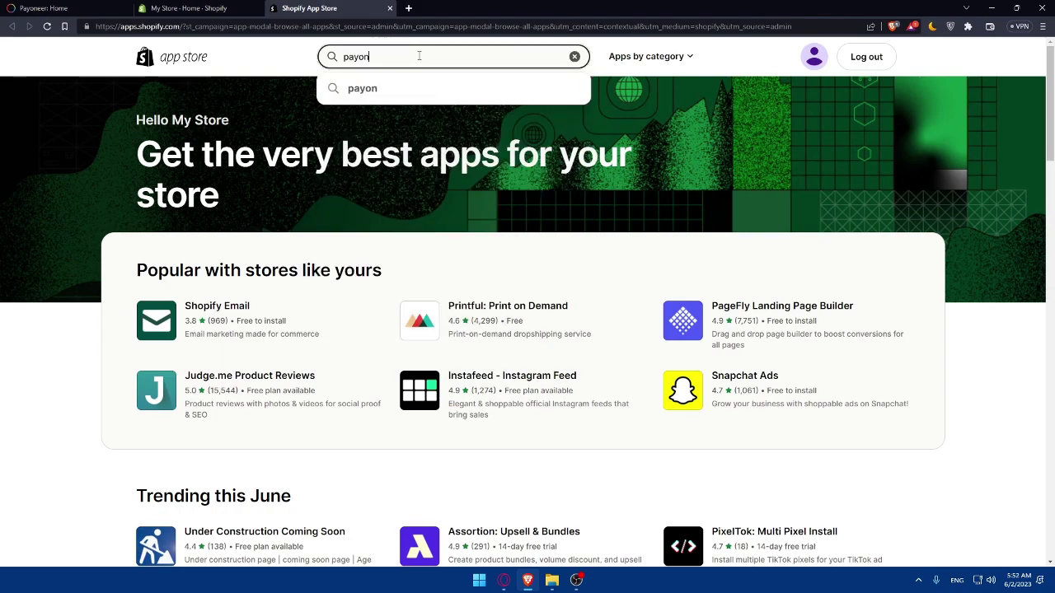
{"action": "type", "text": "eer"}
{"action": "key", "text": "Return"}
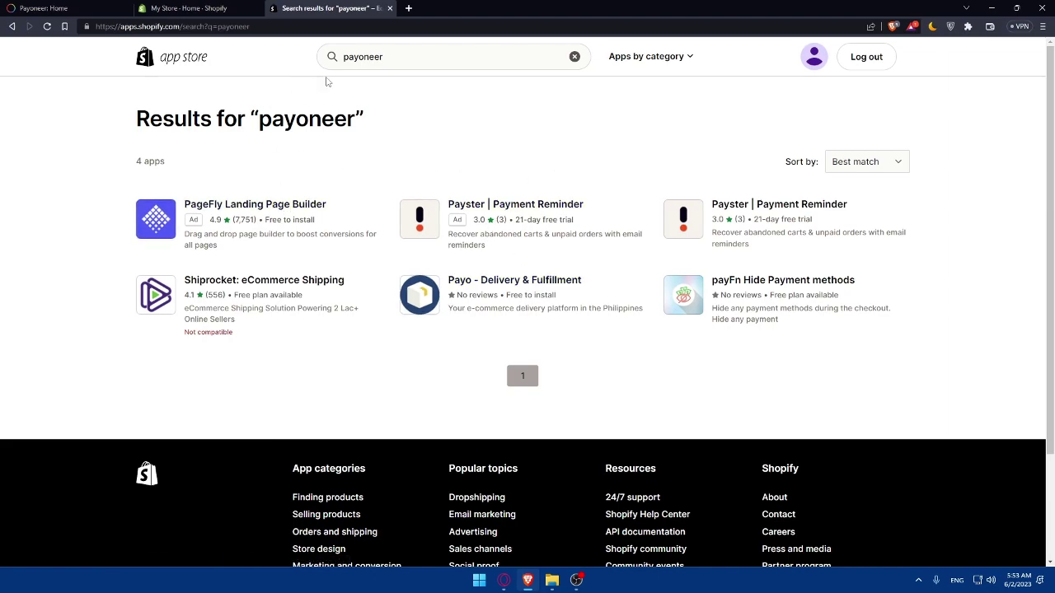
{"action": "left_click", "coordinate": [400, 56]}
{"action": "key", "text": "ctrl+a"}
{"action": "left_click", "coordinate": [377, 146]}
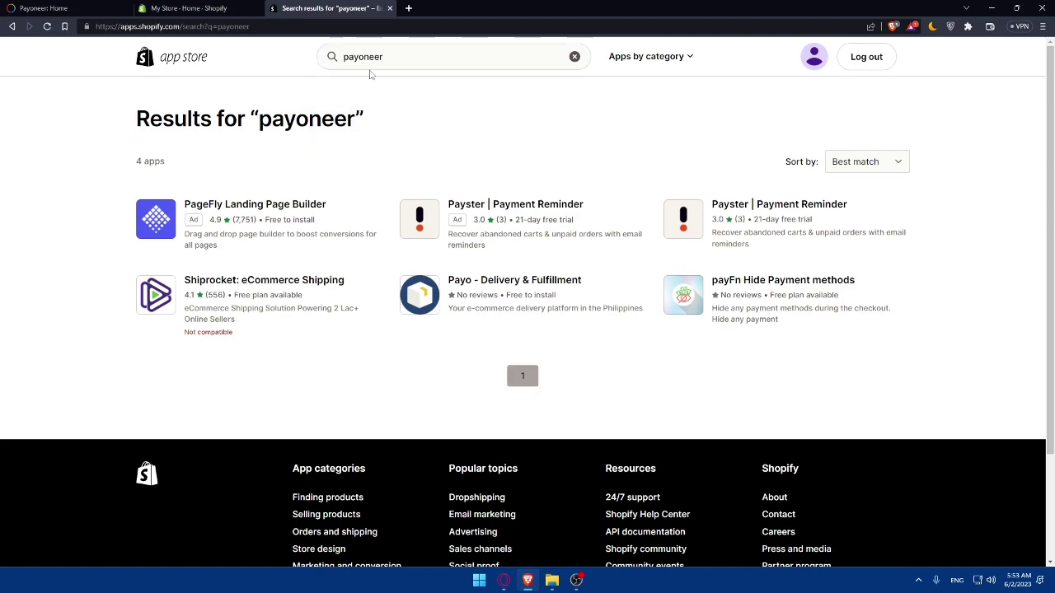
{"action": "left_click", "coordinate": [389, 8]}
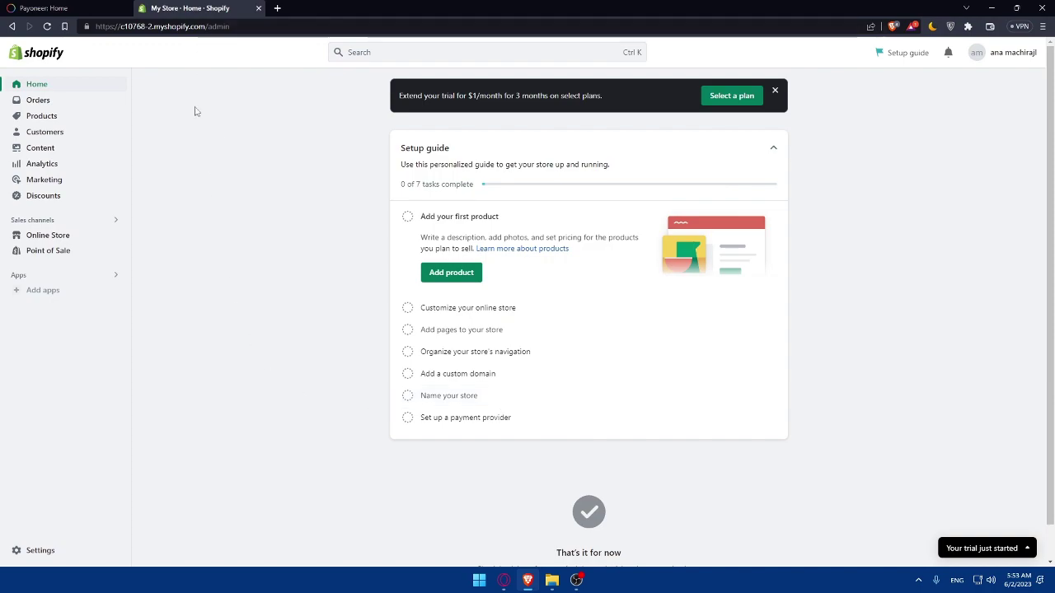
In the store's payment settings, add a payment method by searching providers for "payoneer" and choosing Payoneer Checkout
{"action": "left_click", "coordinate": [41, 551]}
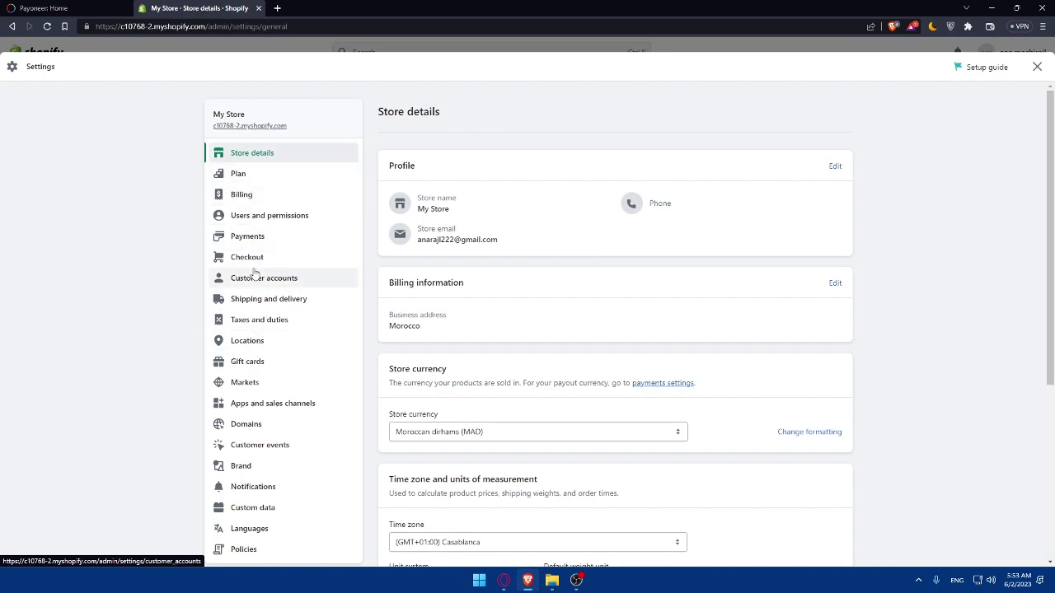
{"action": "left_click", "coordinate": [246, 237]}
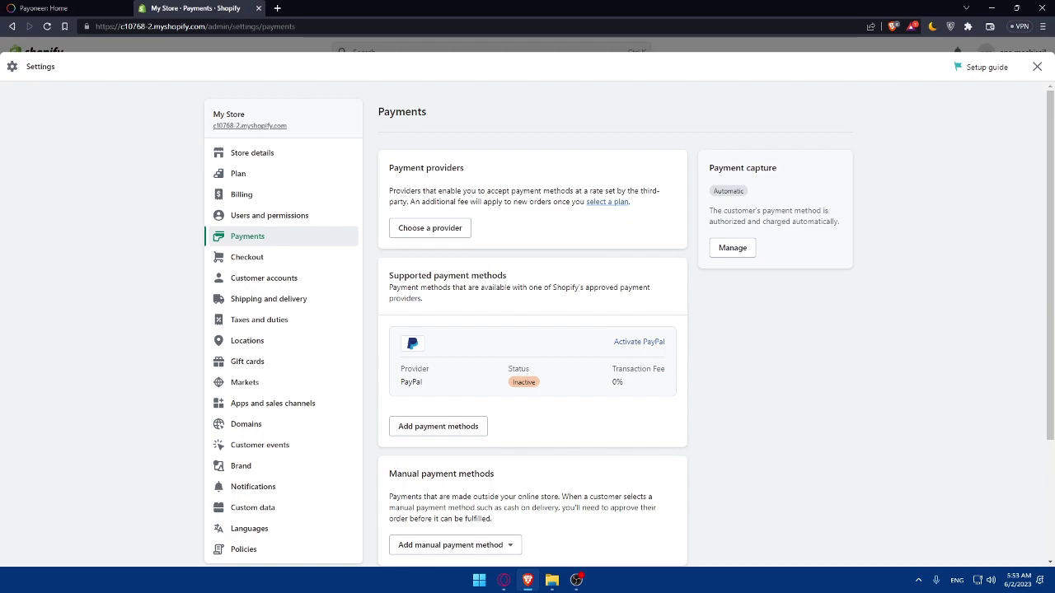
{"action": "left_click", "coordinate": [445, 440]}
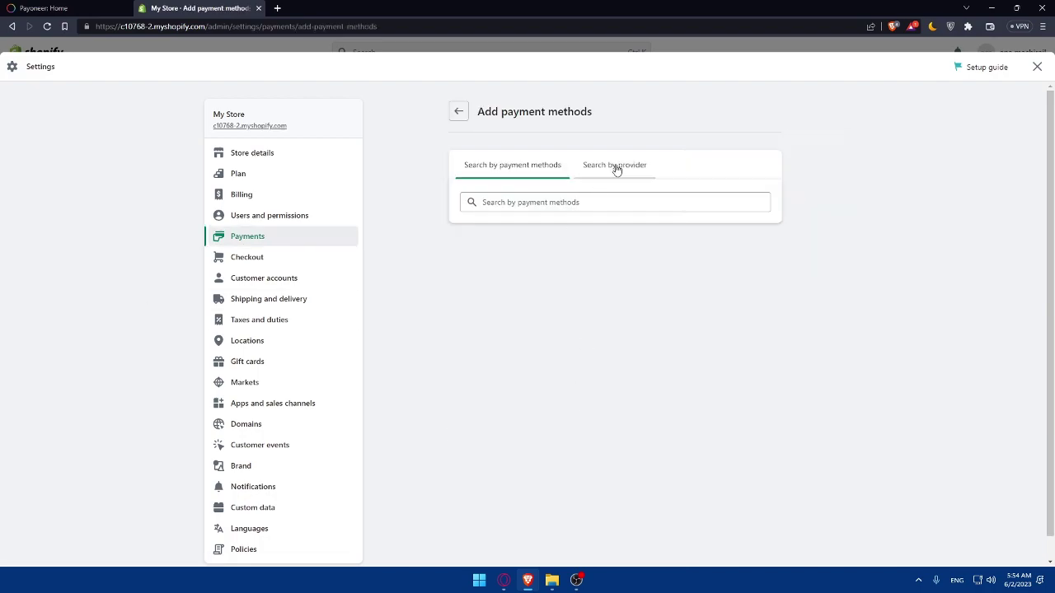
{"action": "left_click", "coordinate": [614, 167]}
{"action": "left_click", "coordinate": [592, 201]}
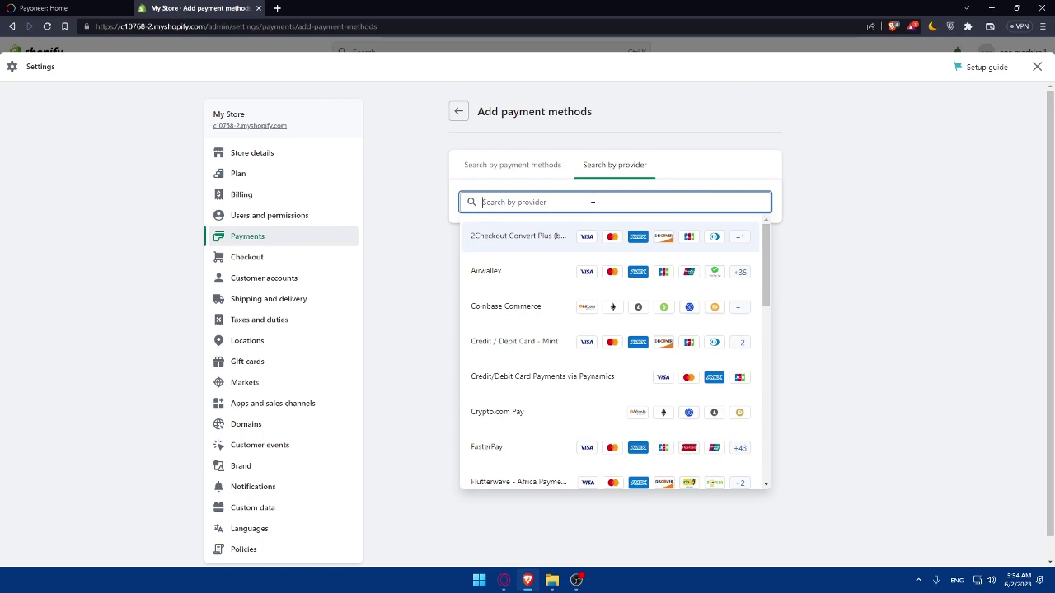
{"action": "type", "text": "payoneer"}
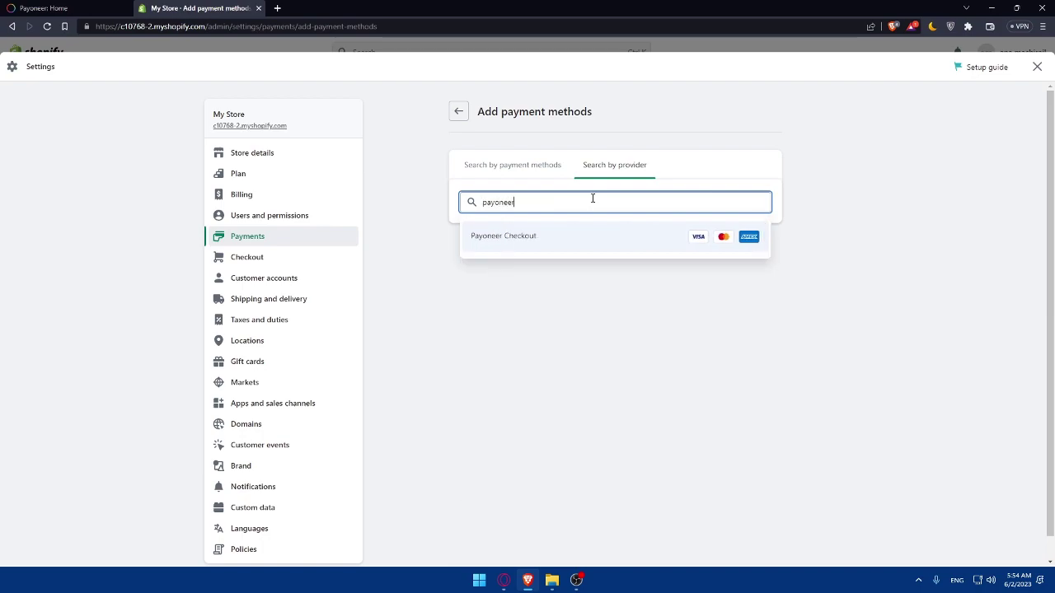
{"action": "left_click", "coordinate": [552, 238]}
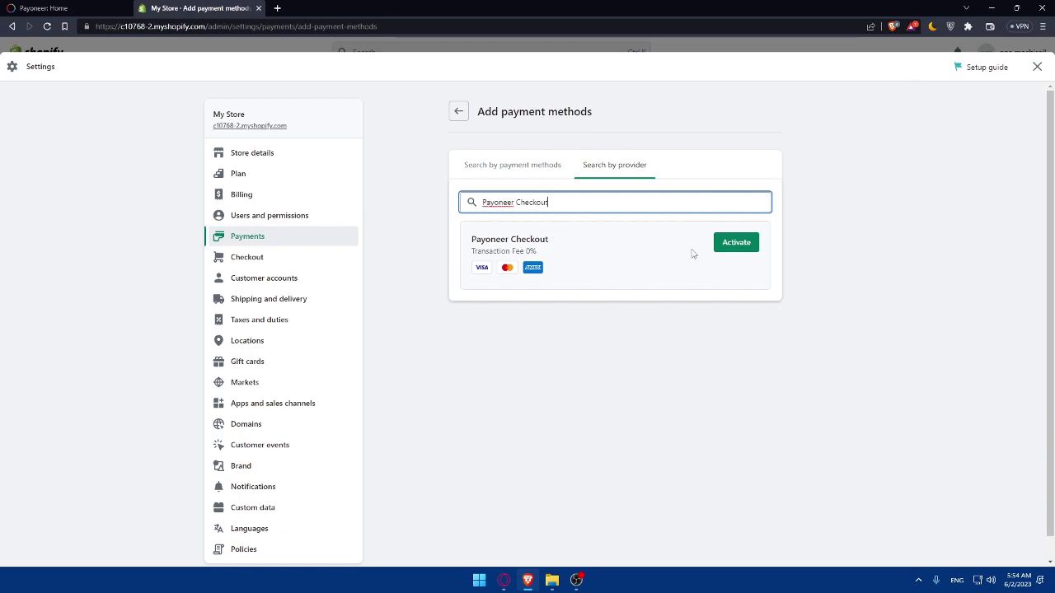
Activate Payoneer Checkout as a provider and start connecting the store to it
{"action": "left_click", "coordinate": [725, 246]}
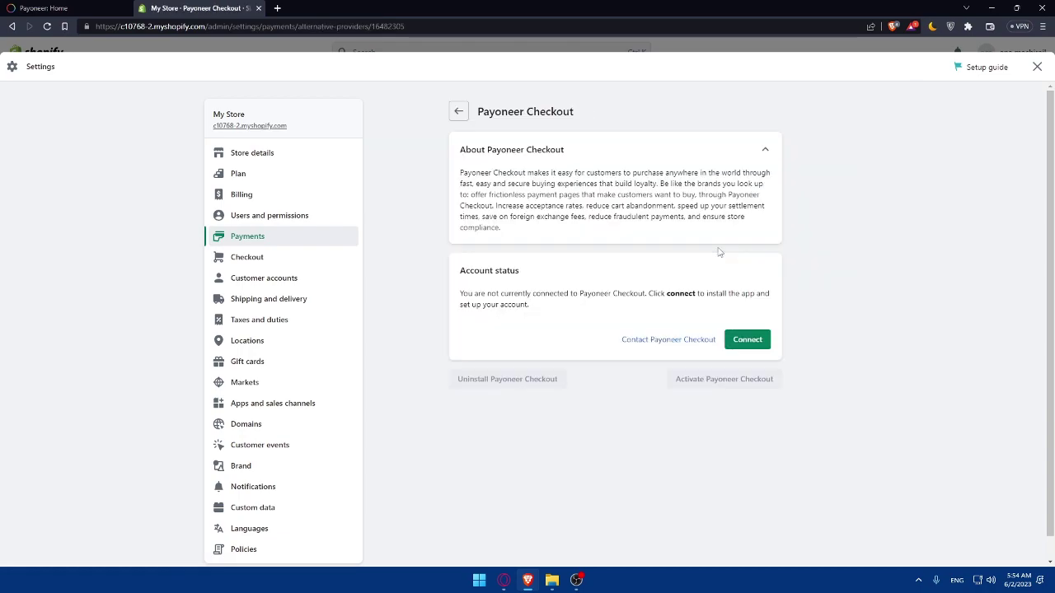
{"action": "left_click", "coordinate": [751, 344]}
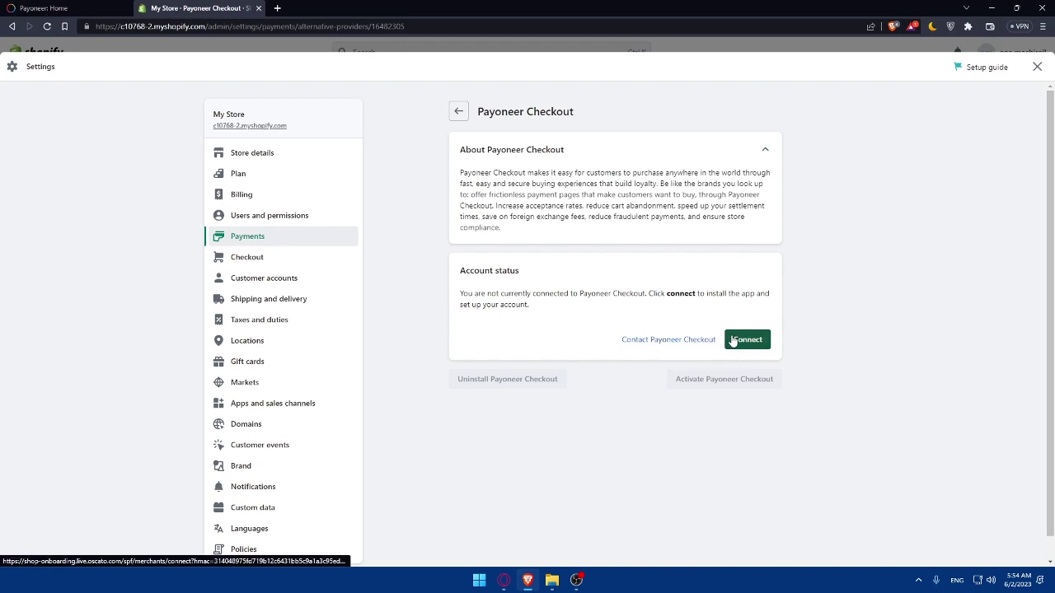
{"action": "left_click", "coordinate": [734, 341]}
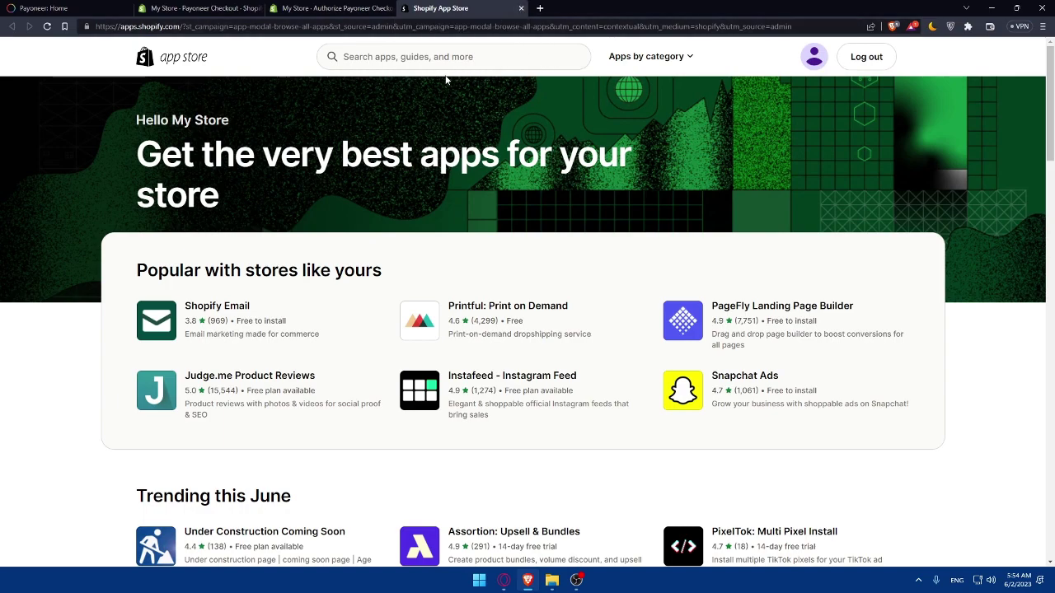
Dismiss the App Store page and the app recommendations, and install the Payoneer Checkout app on the store
{"action": "left_click", "coordinate": [520, 9]}
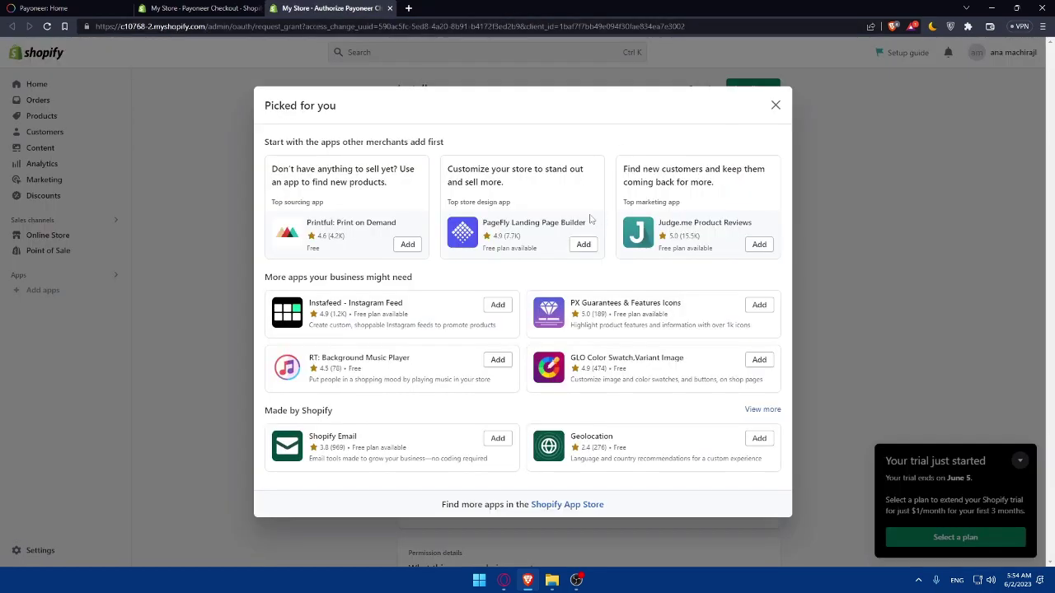
{"action": "left_click", "coordinate": [775, 104]}
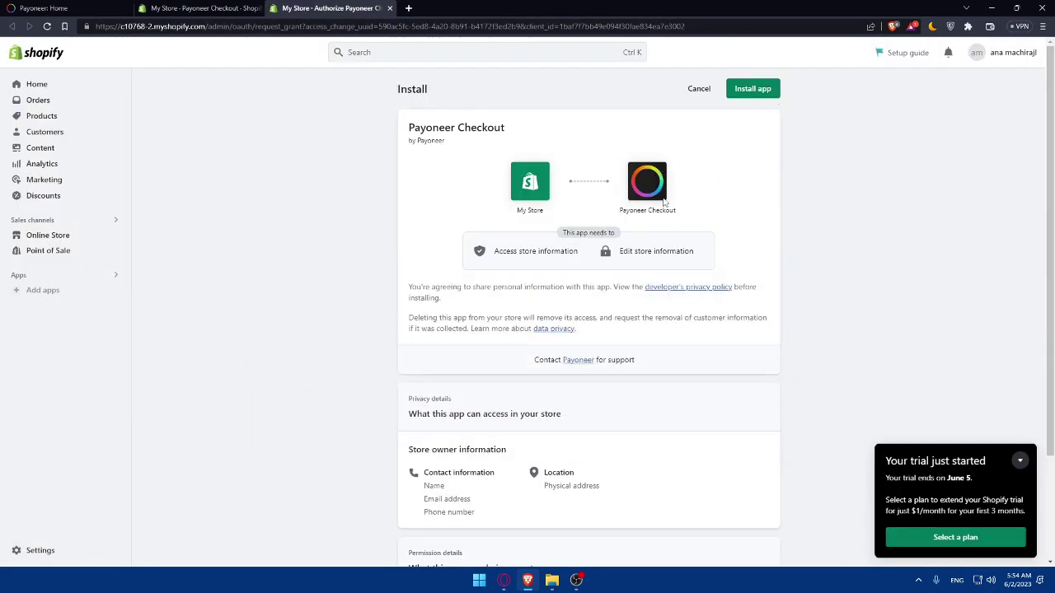
{"action": "left_click_drag", "start_coordinate": [679, 211], "coordinate": [614, 214]}
{"action": "left_click", "coordinate": [718, 213]}
{"action": "left_click", "coordinate": [753, 89]}
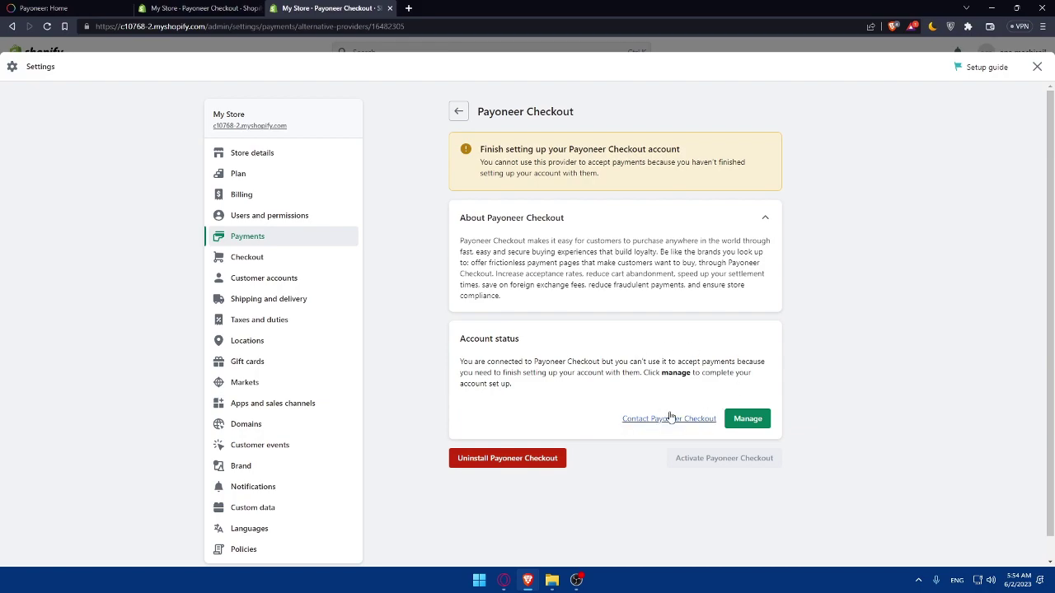
Close the Payoneer account page and open the list of third-party payment providers in the store's payment settings
{"action": "left_click", "coordinate": [54, 7]}
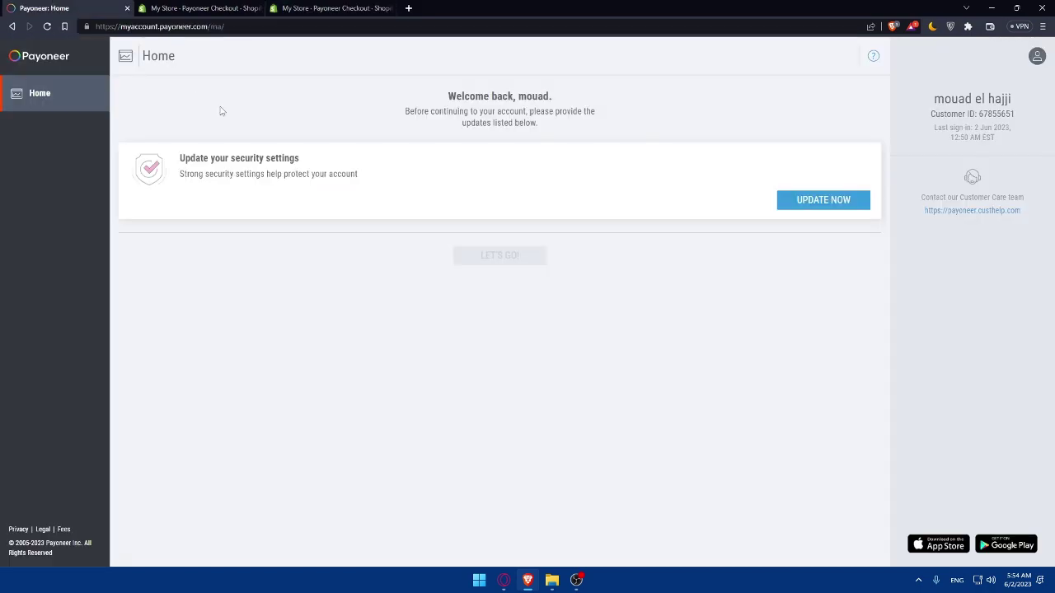
{"action": "left_click", "coordinate": [128, 9]}
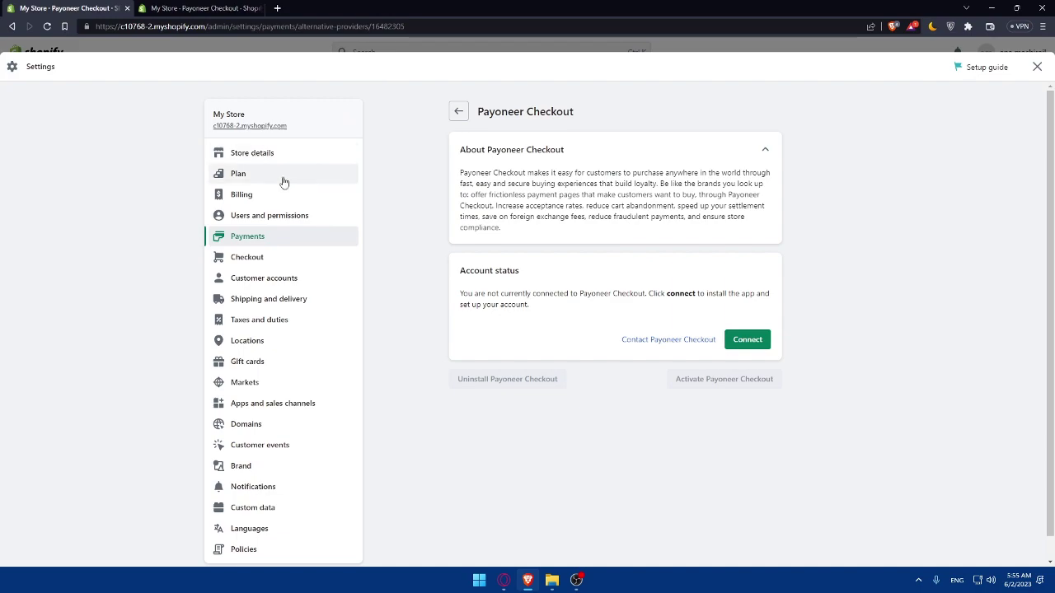
{"action": "left_click", "coordinate": [252, 237]}
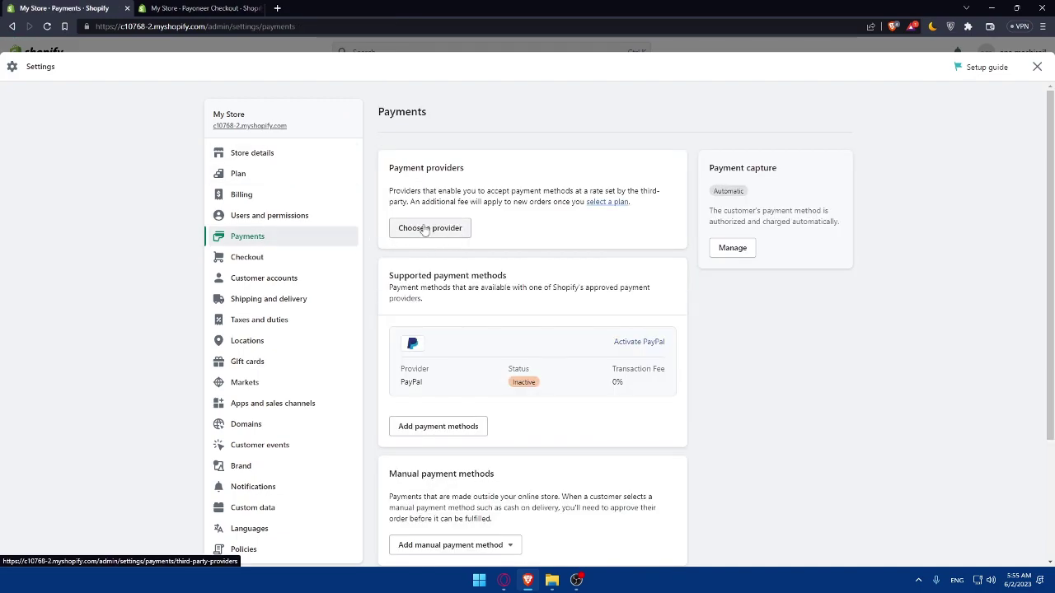
{"action": "left_click", "coordinate": [440, 232]}
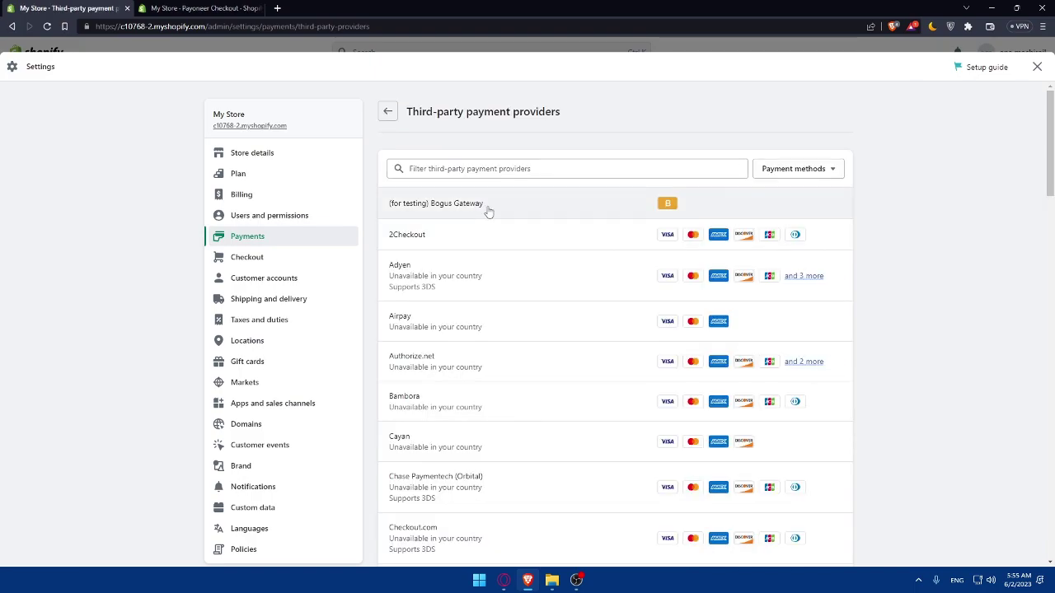
Filter the third-party payment providers by "payon" and clear the filter
{"action": "left_click", "coordinate": [480, 168]}
{"action": "left_click", "coordinate": [643, 146]}
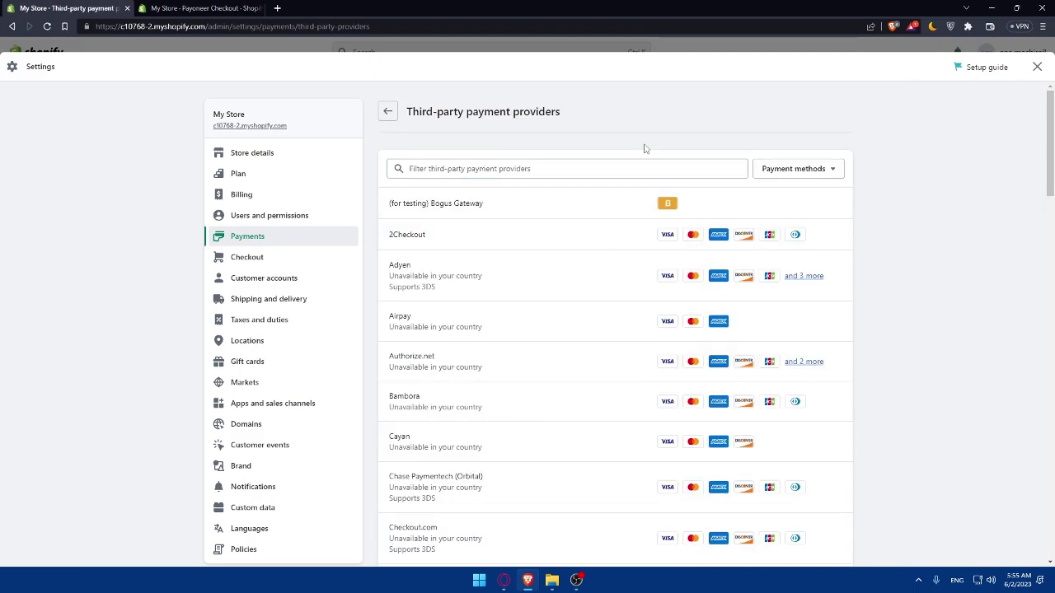
{"action": "left_click", "coordinate": [589, 165]}
{"action": "type", "text": "payon"}
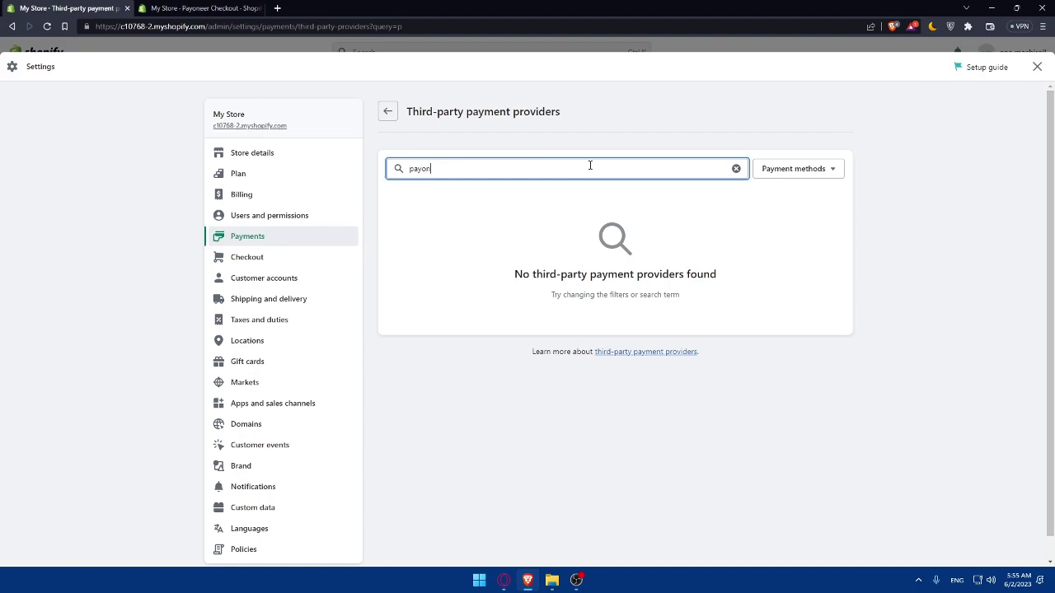
{"action": "key", "text": "BackSpace"}
{"action": "key", "text": "BackSpace"}
{"action": "key", "text": "BackSpace"}
{"action": "key", "text": "BackSpace"}
{"action": "key", "text": "BackSpace"}
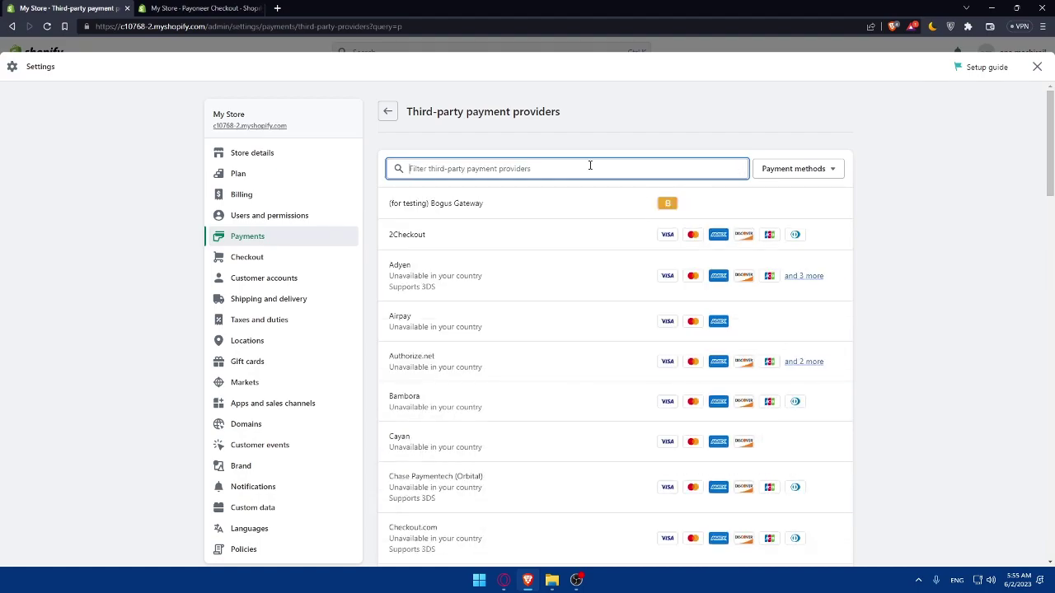
Browse the unfiltered list of third-party payment providers
{"action": "scroll", "coordinate": [583, 288], "scroll_direction": "down", "scroll_amount": 1}
{"action": "scroll", "coordinate": [583, 287], "scroll_direction": "up", "scroll_amount": 1}
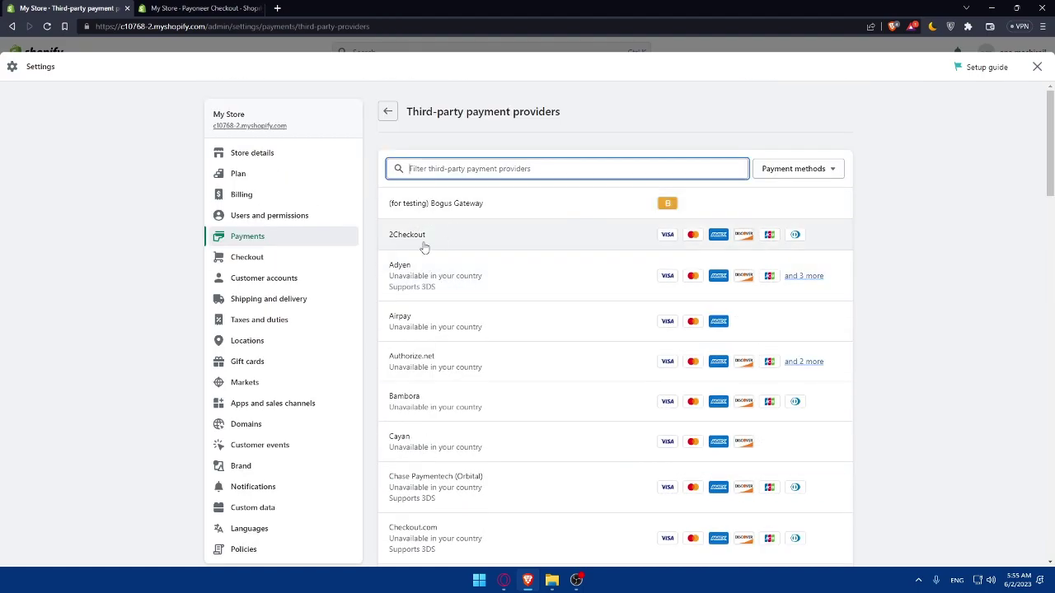
{"action": "scroll", "coordinate": [442, 305], "scroll_direction": "down", "scroll_amount": 4}
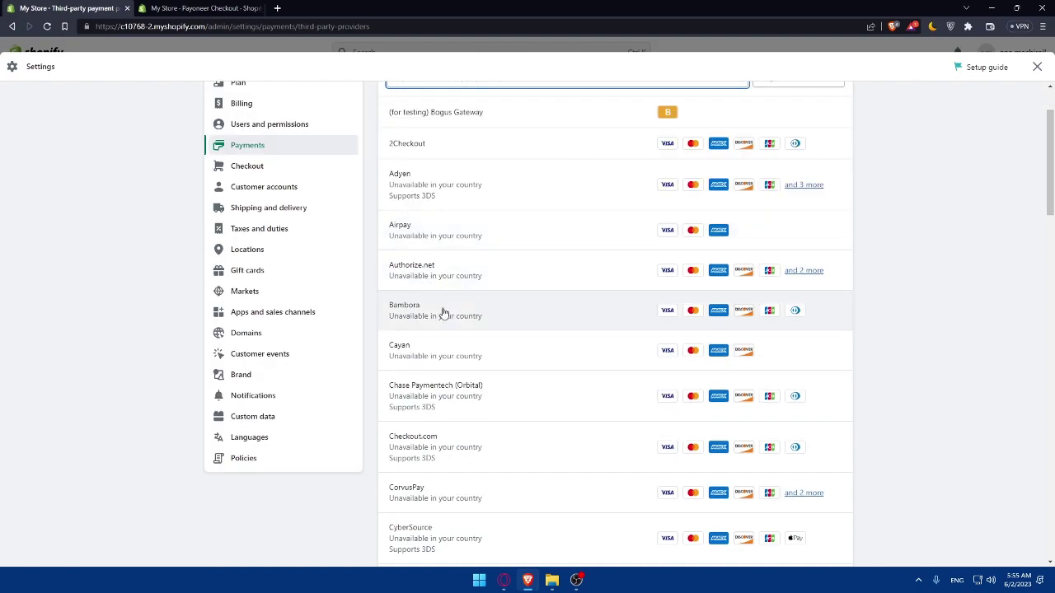
{"action": "scroll", "coordinate": [442, 296], "scroll_direction": "down", "scroll_amount": 12}
{"action": "scroll", "coordinate": [447, 304], "scroll_direction": "up", "scroll_amount": 18}
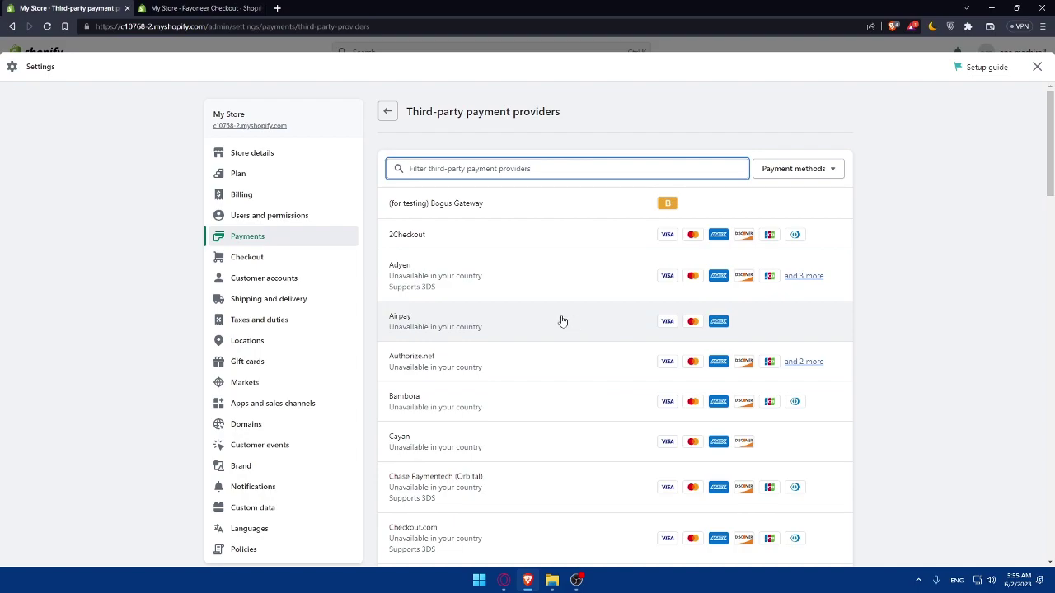
Leave the provider list, close the store settings, and reload the admin home page
{"action": "left_click", "coordinate": [387, 111]}
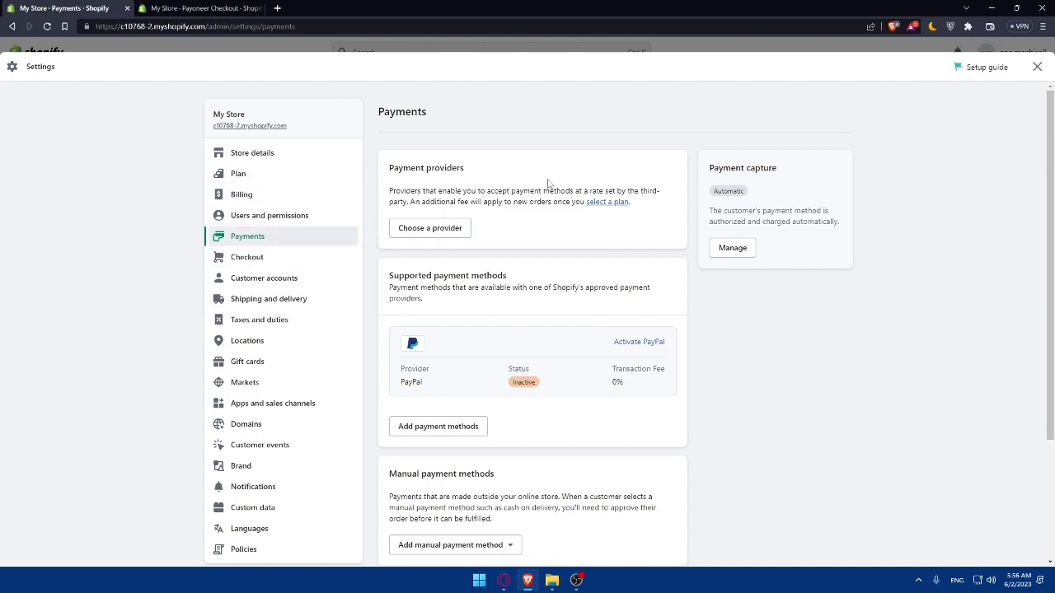
{"action": "left_click", "coordinate": [1038, 66]}
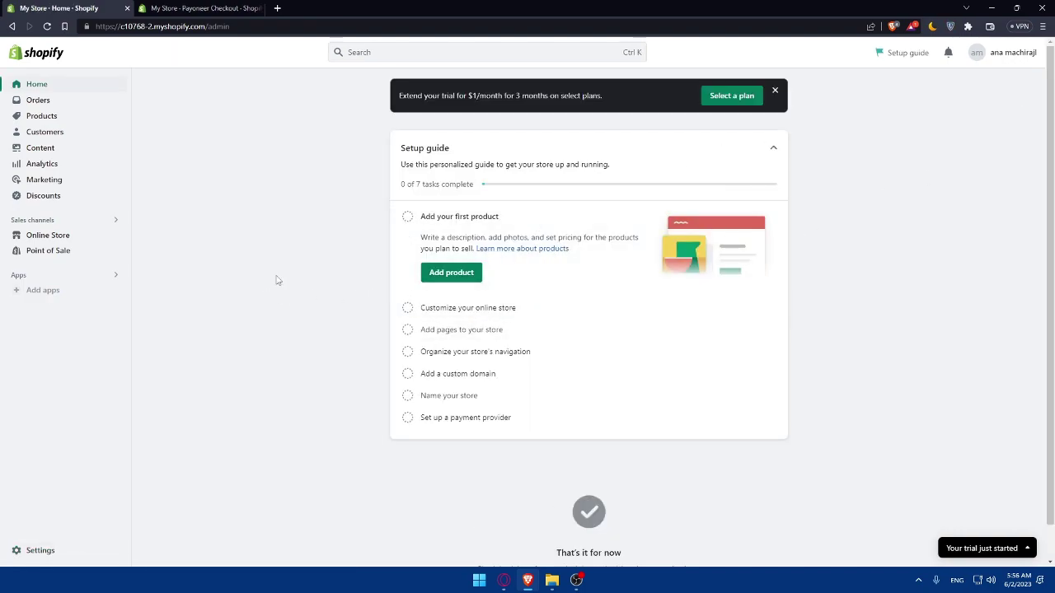
{"action": "left_click", "coordinate": [47, 26]}
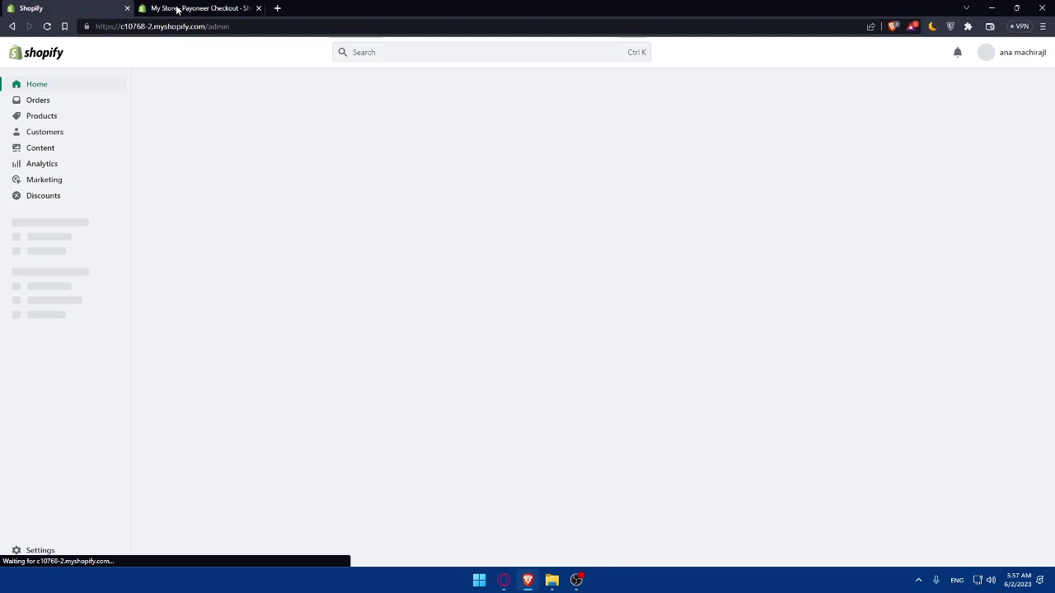
Return to the Payoneer Checkout provider page and open its account management to finish the account setup
{"action": "left_click", "coordinate": [216, 8]}
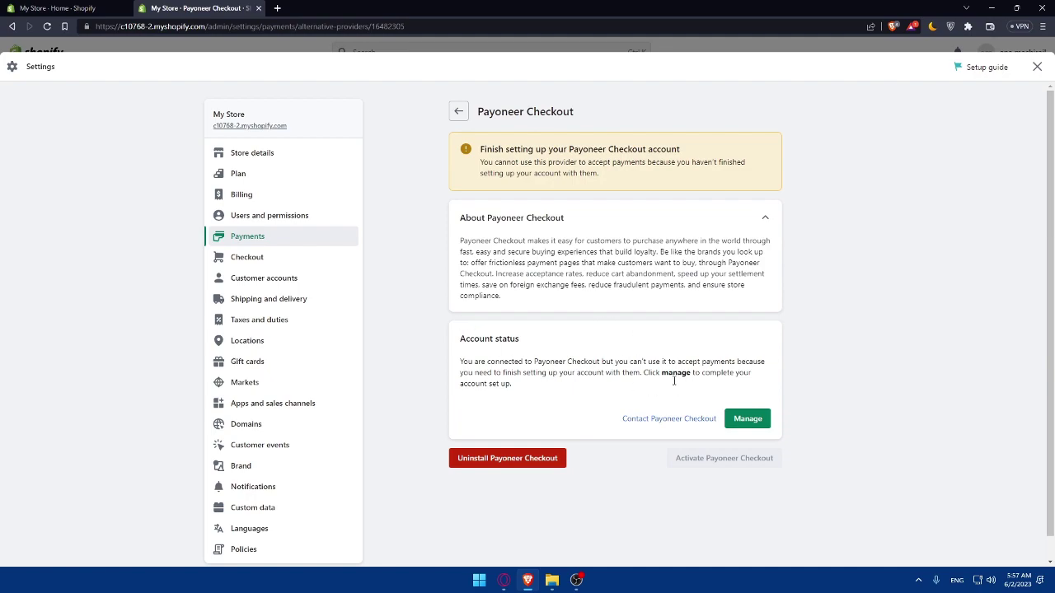
{"action": "left_click", "coordinate": [747, 418]}
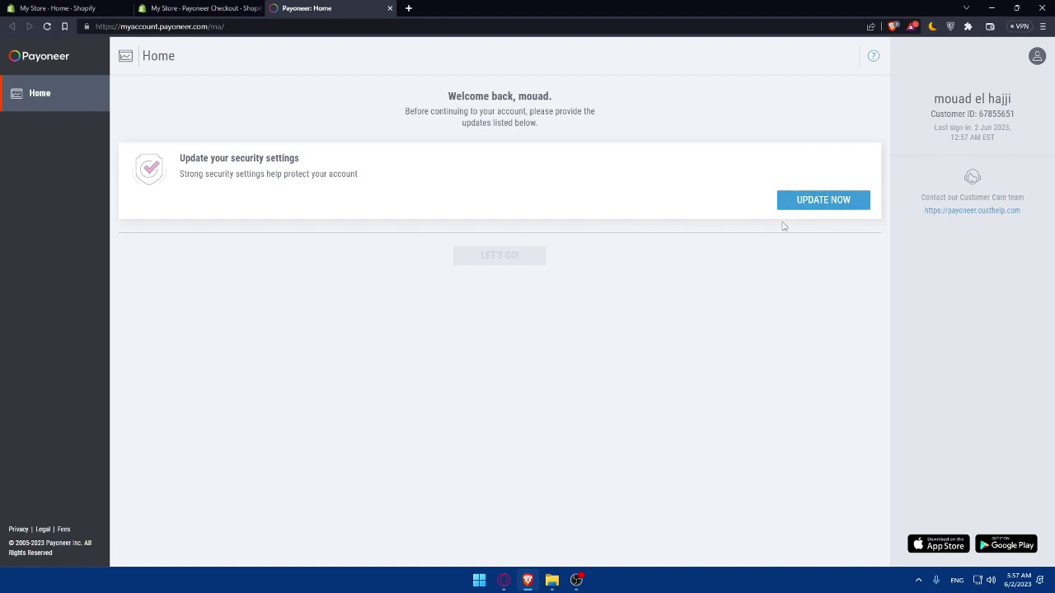
Go back to the store's Payoneer Checkout page and read its account status
{"action": "left_click", "coordinate": [202, 9]}
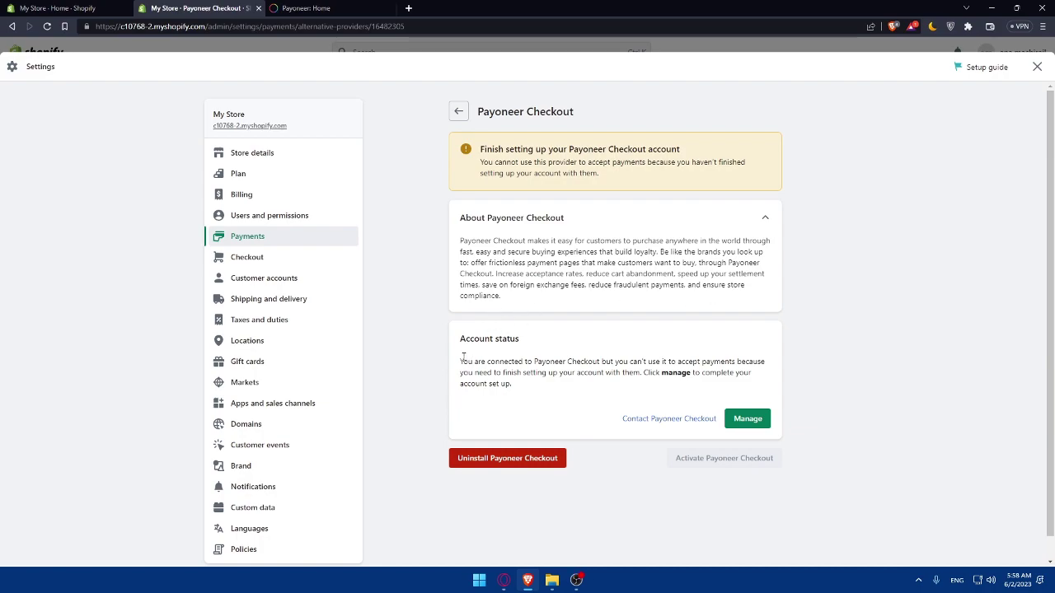
{"action": "left_click_drag", "start_coordinate": [459, 362], "coordinate": [575, 389]}
{"action": "left_click", "coordinate": [577, 389]}
Check the reply address in the Payoneer Checkout support form, then close the form and the store settings without sending a message
{"action": "left_click", "coordinate": [672, 420]}
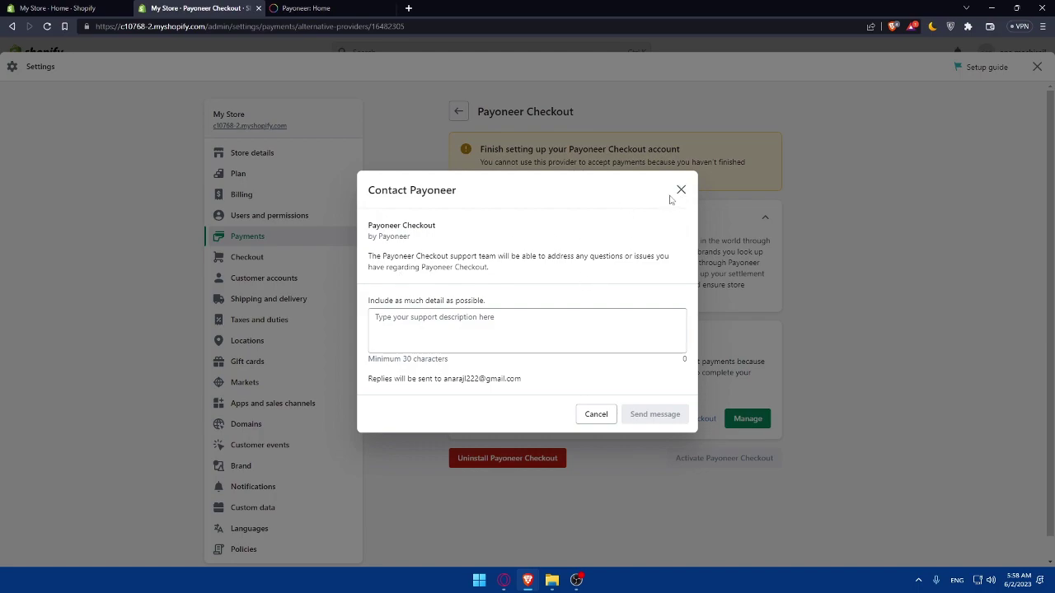
{"action": "left_click_drag", "start_coordinate": [532, 381], "coordinate": [443, 380]}
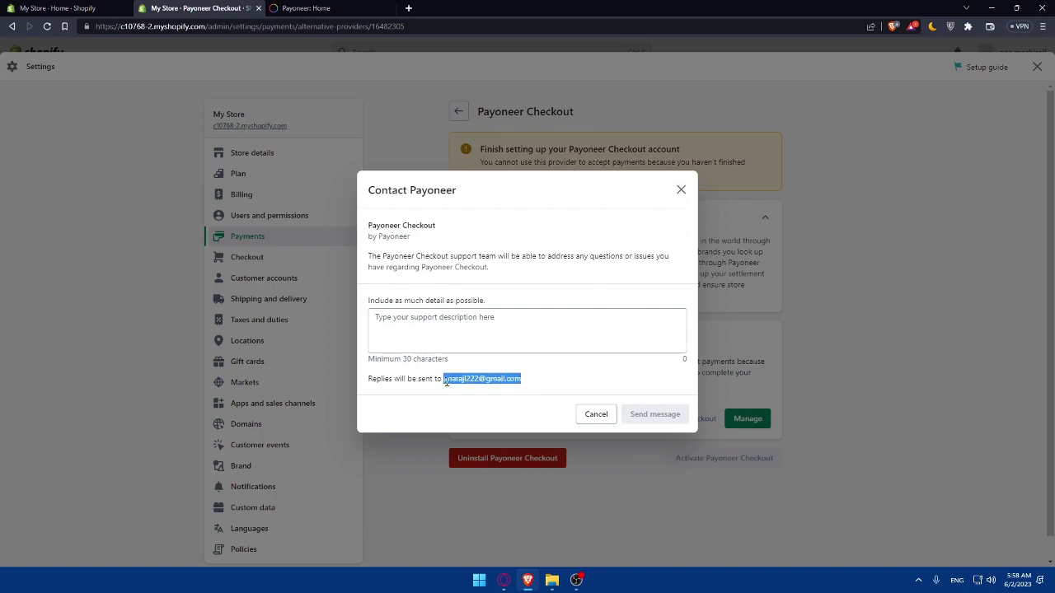
{"action": "left_click", "coordinate": [681, 190]}
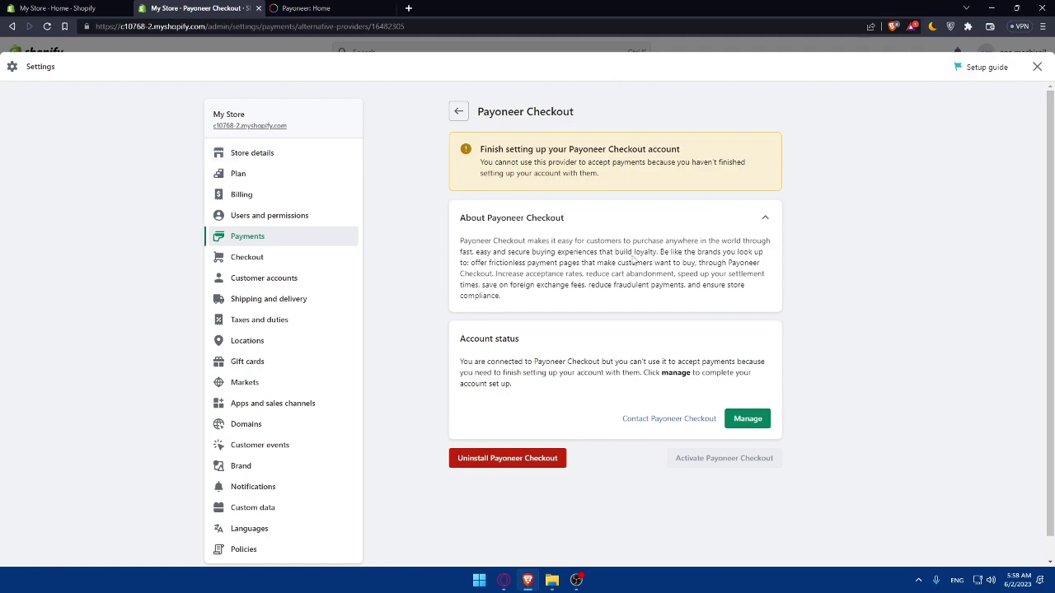
{"action": "left_click", "coordinate": [1036, 66]}
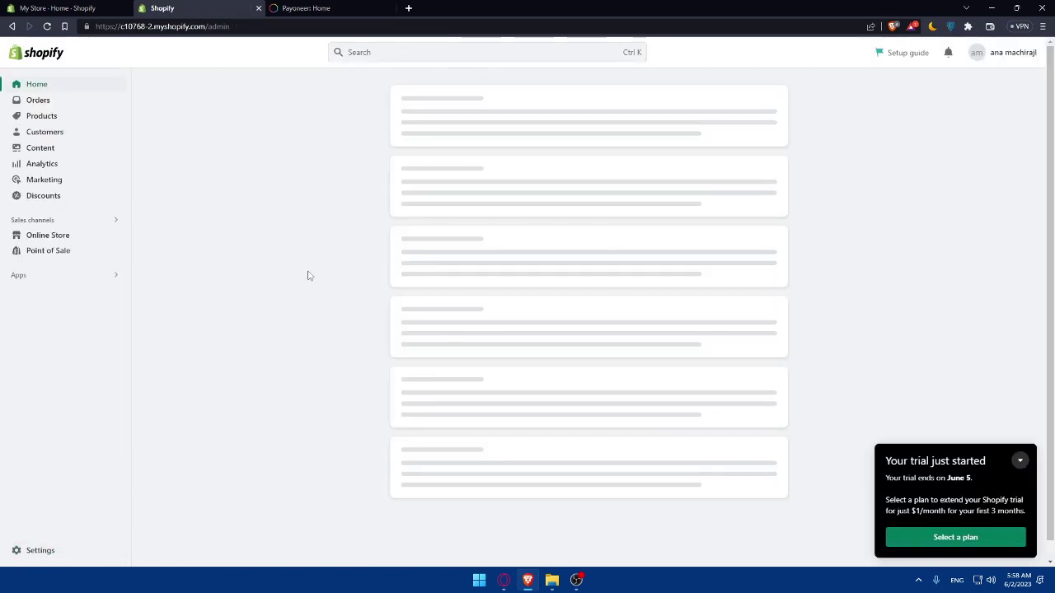